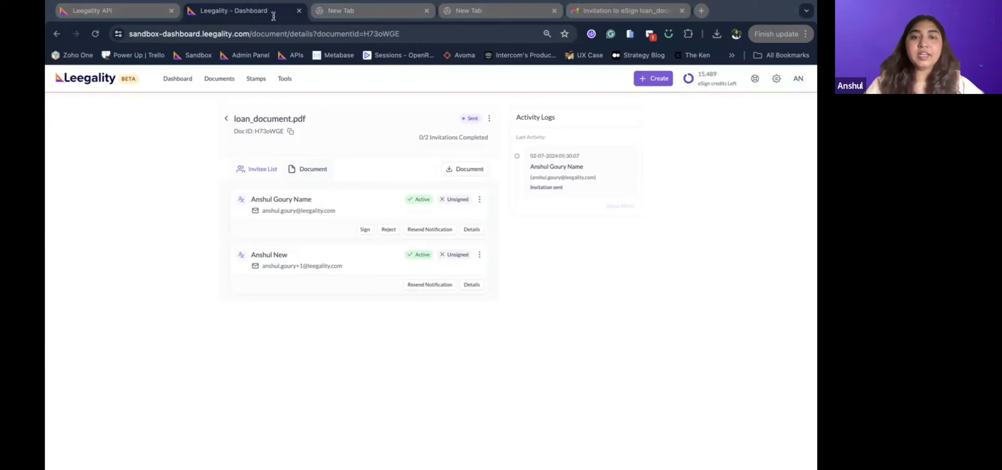
Step: Sign loan_document.pdf as the first invitee with a hand-drawn signature and accept the electronic signature consent
{"action": "left_click", "coordinate": [365, 231]}
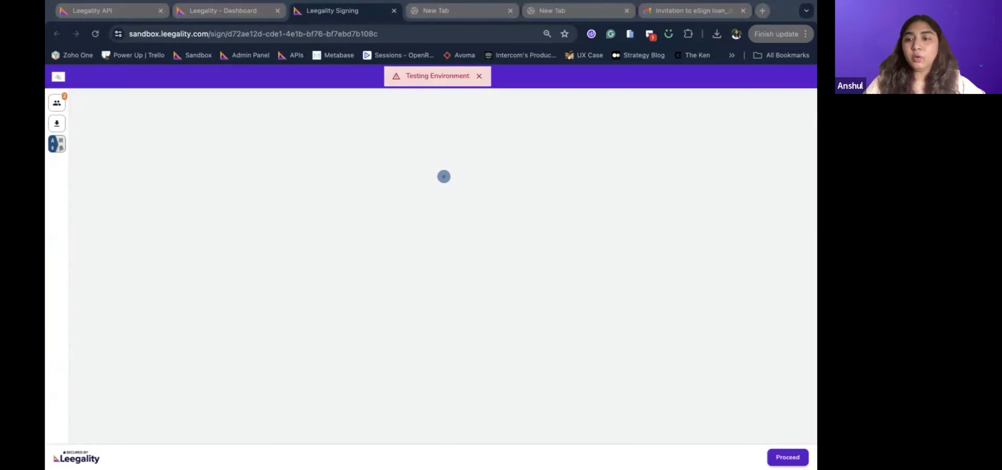
{"action": "mouse_move", "coordinate": [388, 219]}
{"action": "left_mouse_down"}
{"action": "mouse_move", "coordinate": [403, 261]}
{"action": "mouse_move", "coordinate": [405, 247]}
{"action": "left_mouse_up"}
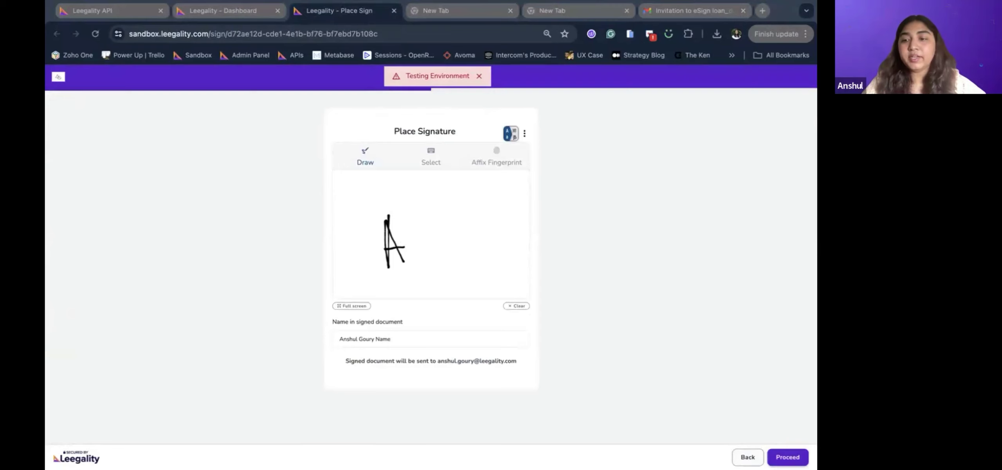
{"action": "left_click", "coordinate": [787, 457]}
{"action": "left_click", "coordinate": [504, 403]}
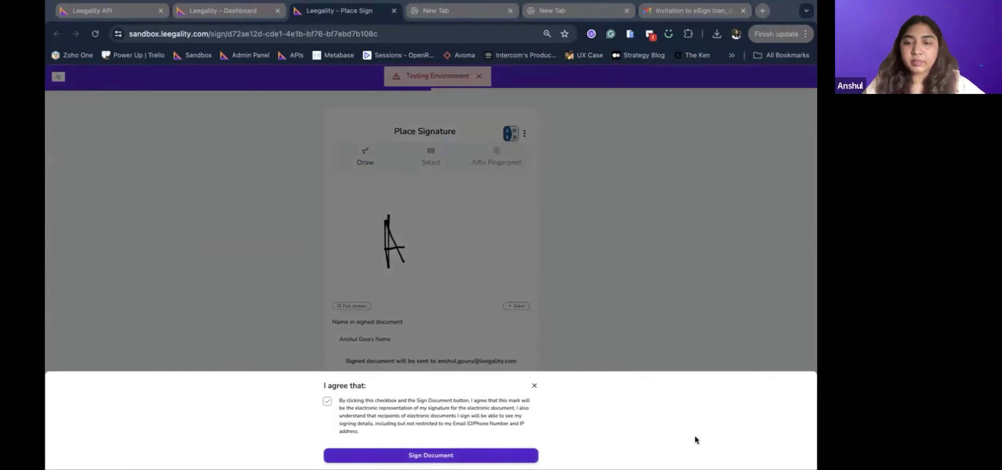
{"action": "left_click", "coordinate": [504, 452]}
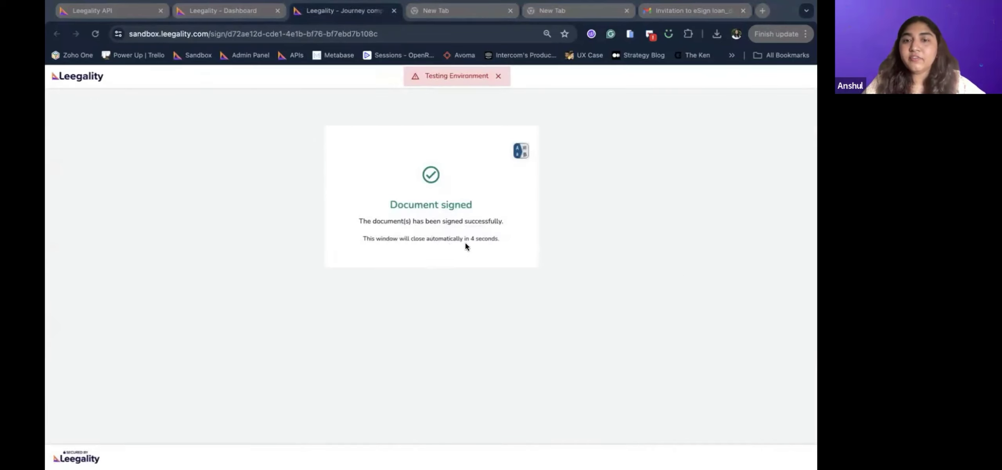
{"action": "left_click_drag", "start_coordinate": [465, 241], "coordinate": [490, 238]}
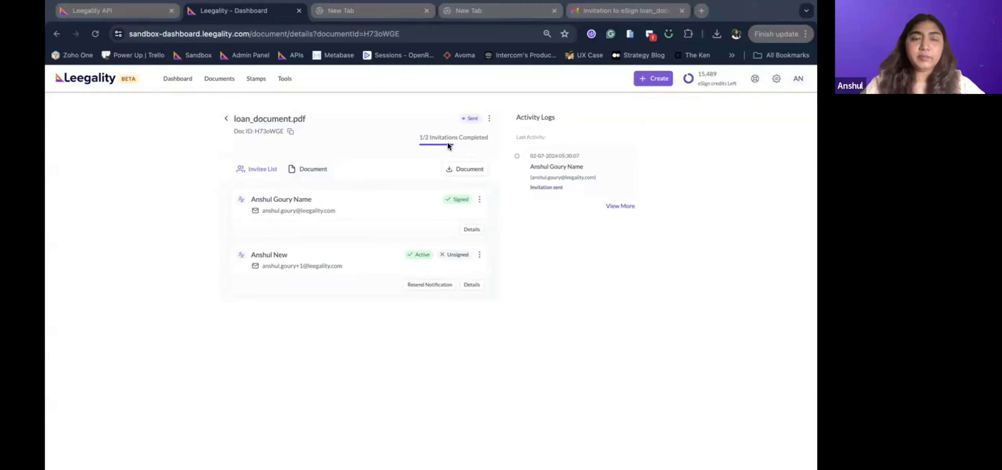
Step: Review the Customise Signing Journey section of the Leegality API docs, covering the dynamic redirect URL, countdown timer and OK button visibility parameters
{"action": "left_click", "coordinate": [151, 13]}
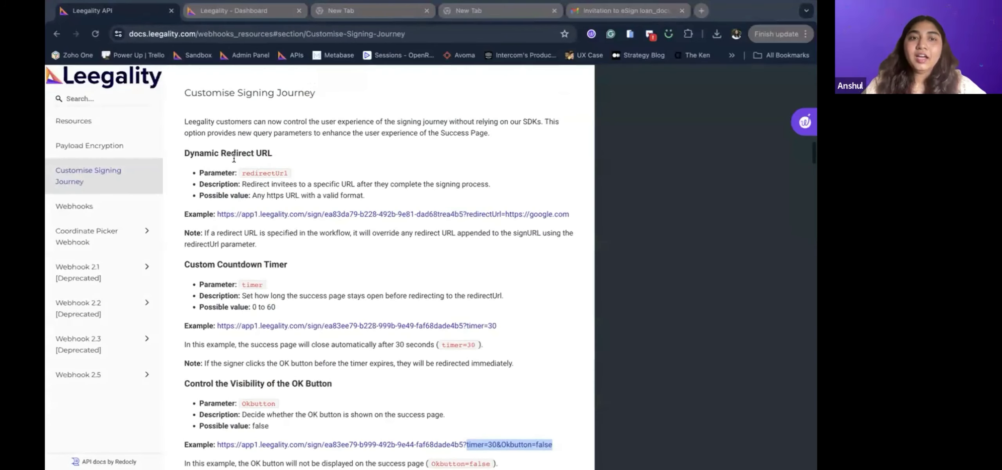
{"action": "left_click_drag", "start_coordinate": [187, 151], "coordinate": [266, 151]}
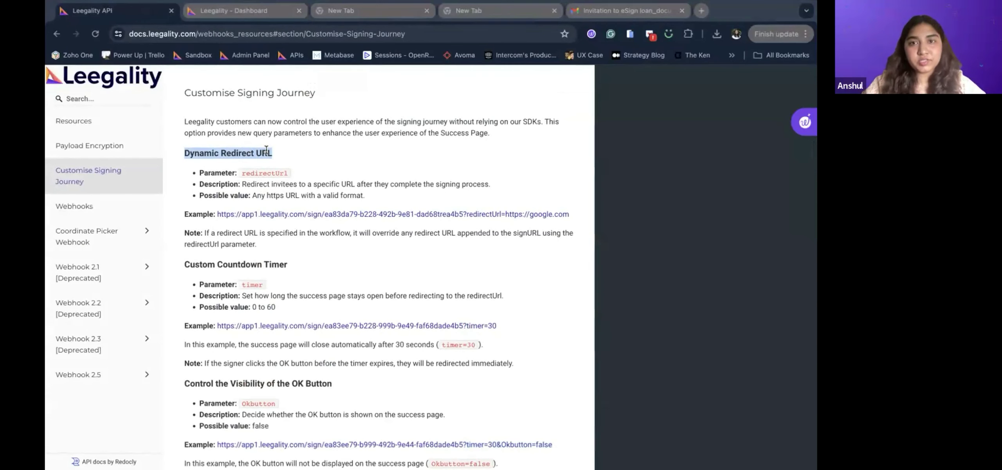
{"action": "left_click_drag", "start_coordinate": [184, 264], "coordinate": [286, 258]}
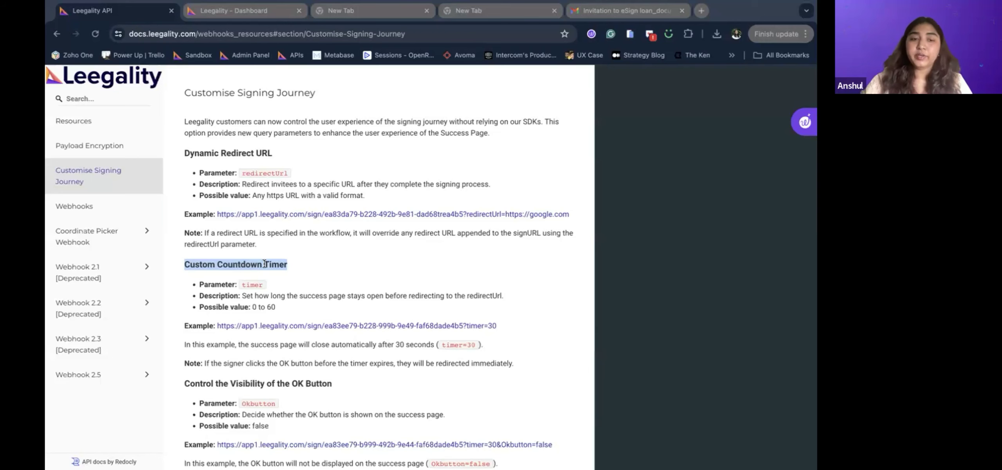
{"action": "scroll", "coordinate": [264, 264], "scroll_direction": "down", "scroll_amount": 3}
{"action": "left_click_drag", "start_coordinate": [184, 294], "coordinate": [322, 288]}
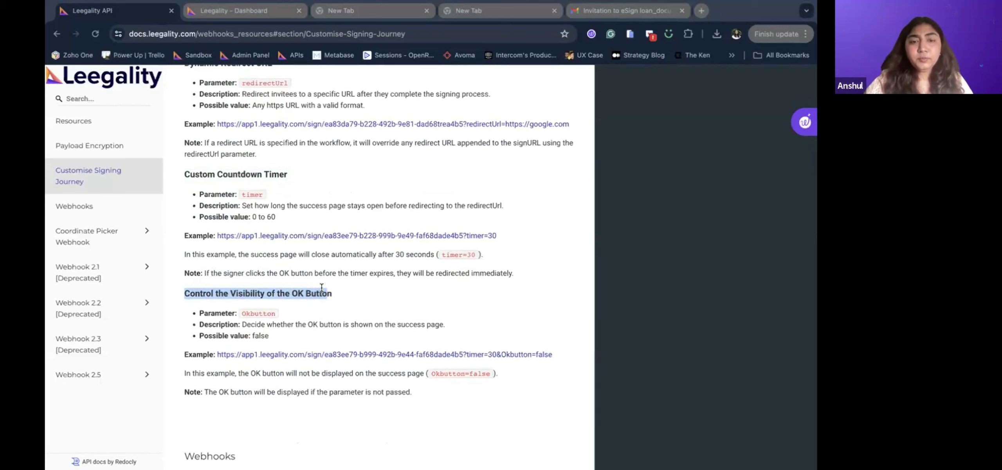
{"action": "scroll", "coordinate": [346, 344], "scroll_direction": "up", "scroll_amount": 1}
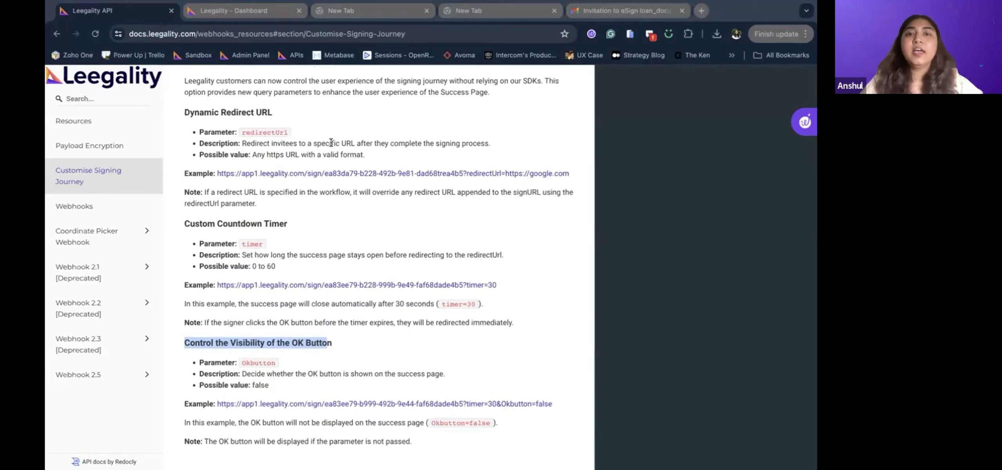
{"action": "scroll", "coordinate": [328, 112], "scroll_direction": "up", "scroll_amount": 1}
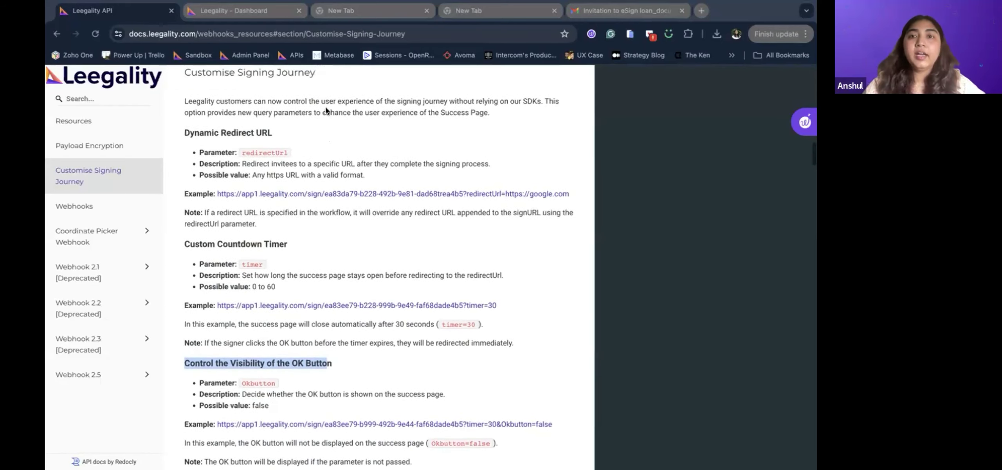
{"action": "scroll", "coordinate": [435, 181], "scroll_direction": "down", "scroll_amount": 1}
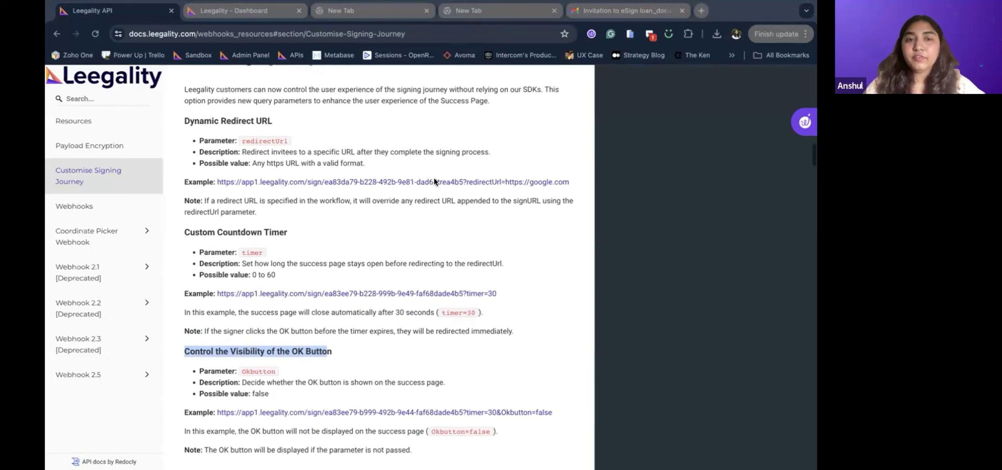
{"action": "left_click_drag", "start_coordinate": [241, 147], "coordinate": [288, 147]}
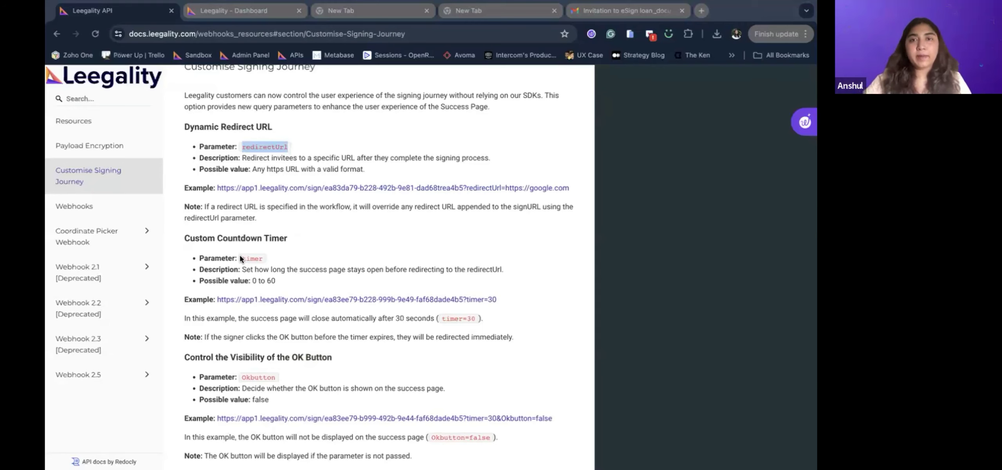
Step: Examine the prepared signing URL in the other browser tab, covering its base link, the redirectUrl parameter and the redirect address
{"action": "left_click", "coordinate": [468, 11]}
{"action": "left_click_drag", "start_coordinate": [130, 33], "coordinate": [472, 33]}
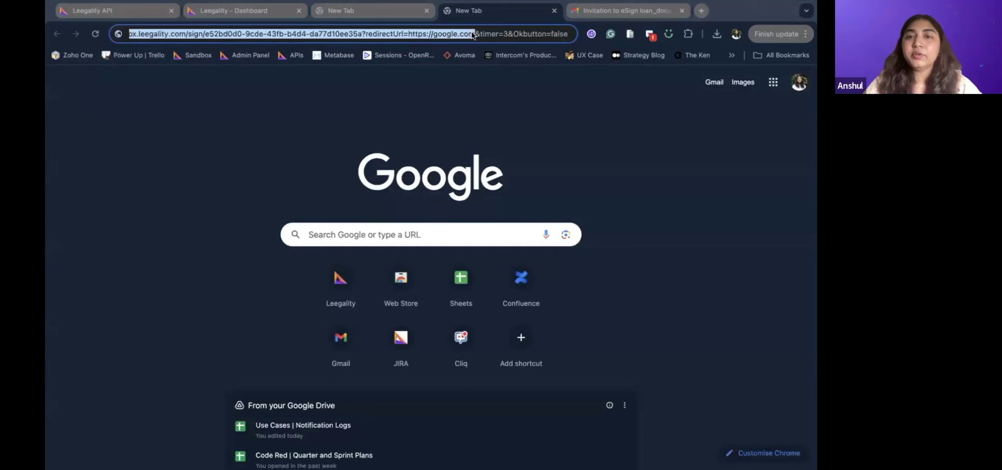
{"action": "left_click", "coordinate": [472, 33]}
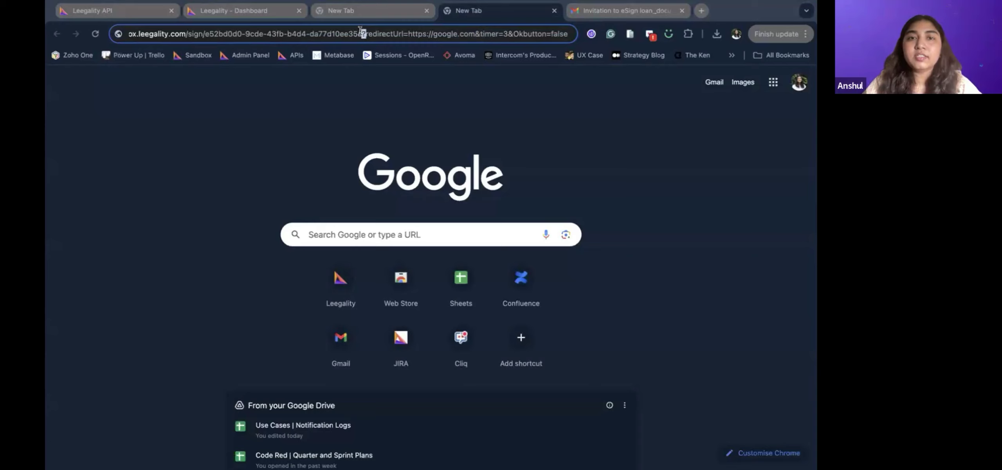
{"action": "left_click_drag", "start_coordinate": [362, 34], "coordinate": [127, 37]}
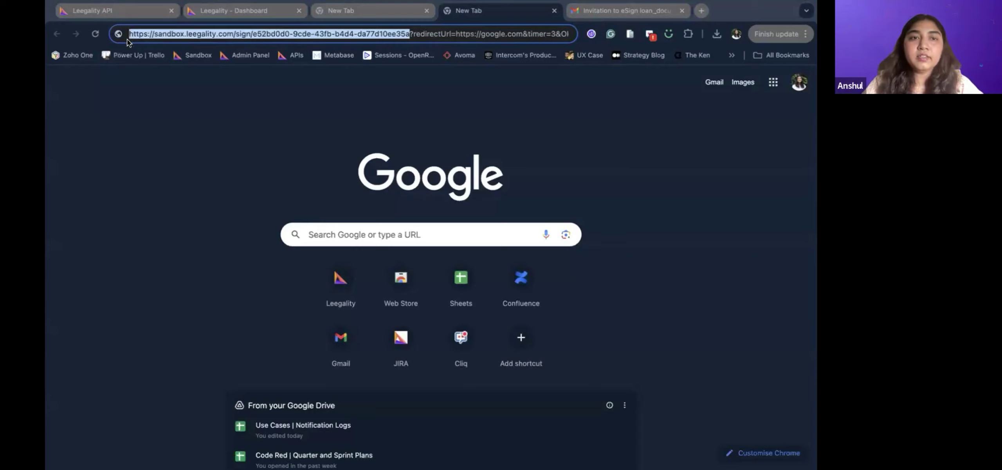
{"action": "left_click", "coordinate": [410, 34]}
{"action": "left_click", "coordinate": [410, 33]}
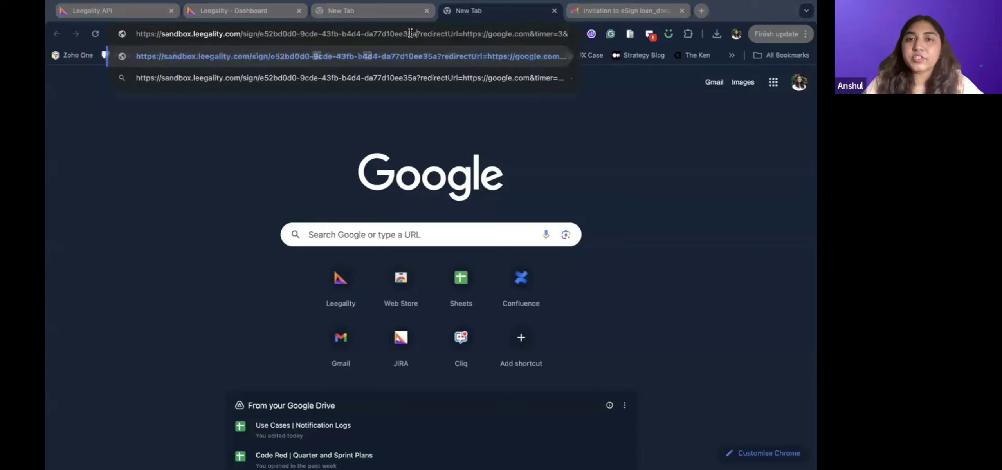
{"action": "double_click", "coordinate": [419, 34]}
{"action": "left_click", "coordinate": [421, 34]}
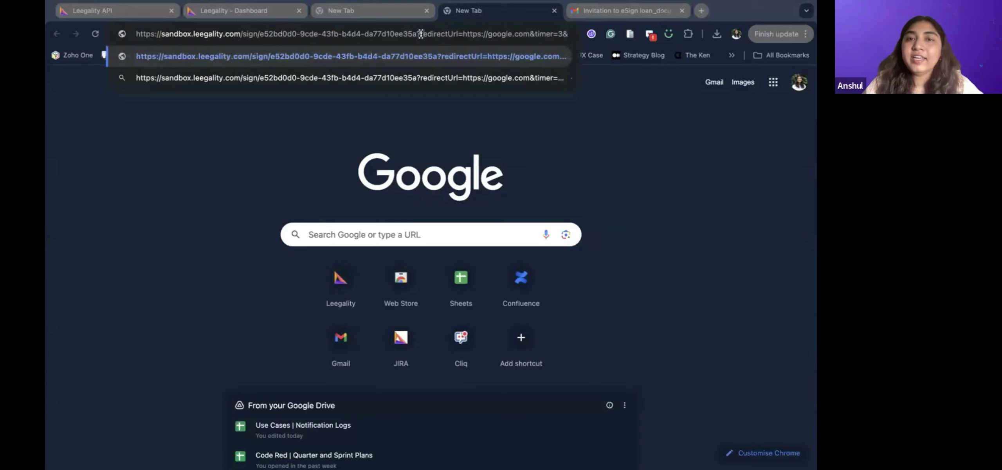
{"action": "left_click_drag", "start_coordinate": [420, 34], "coordinate": [459, 33]}
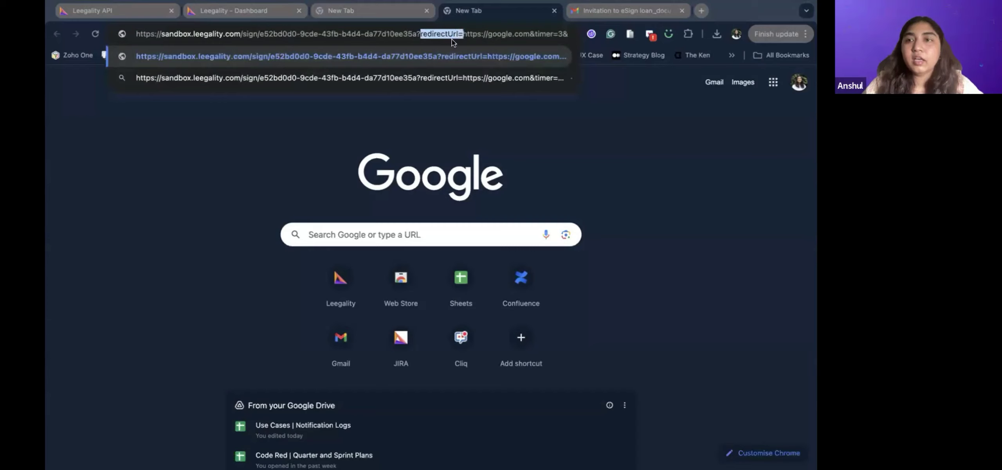
{"action": "left_click", "coordinate": [471, 35]}
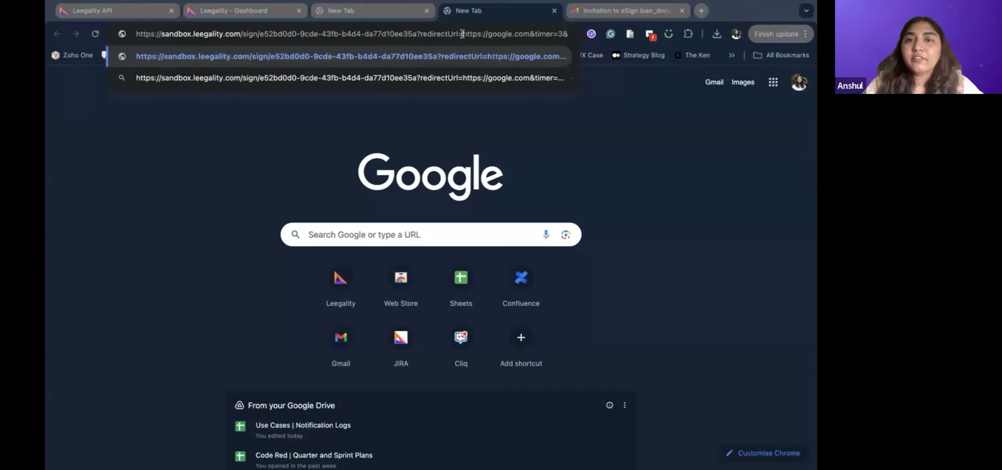
{"action": "left_click_drag", "start_coordinate": [462, 34], "coordinate": [526, 31]}
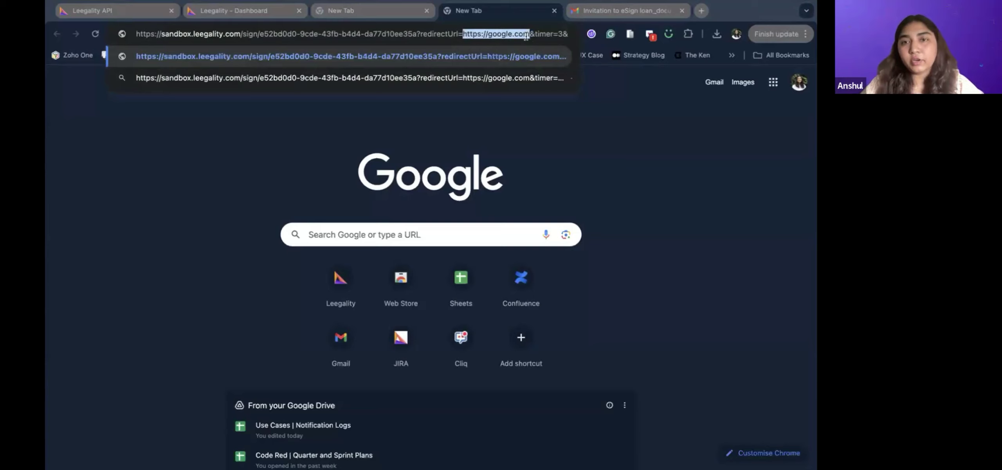
{"action": "left_click", "coordinate": [534, 32]}
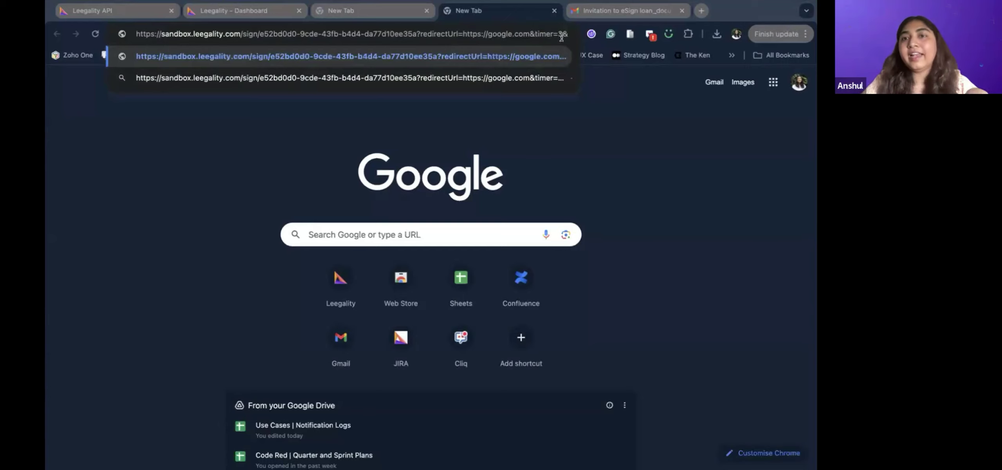
{"action": "type", "text": "Okbut"}
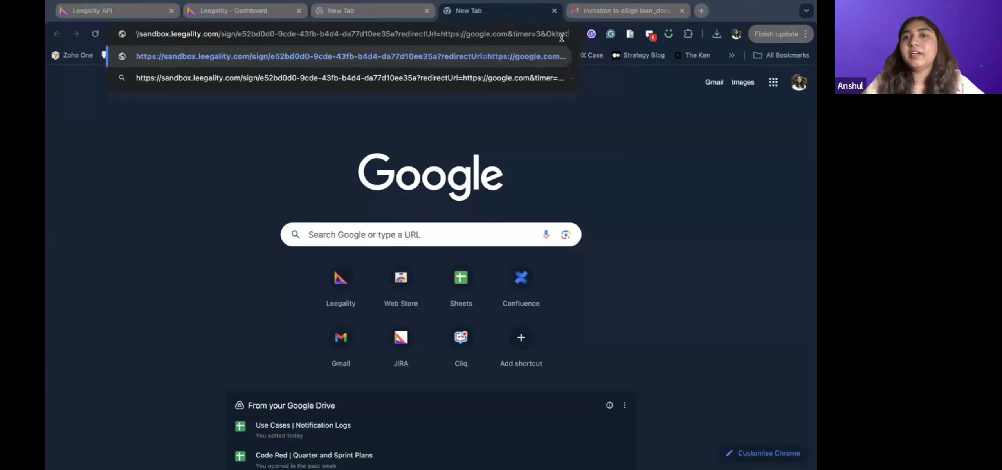
{"action": "type", "text": "ton=false"}
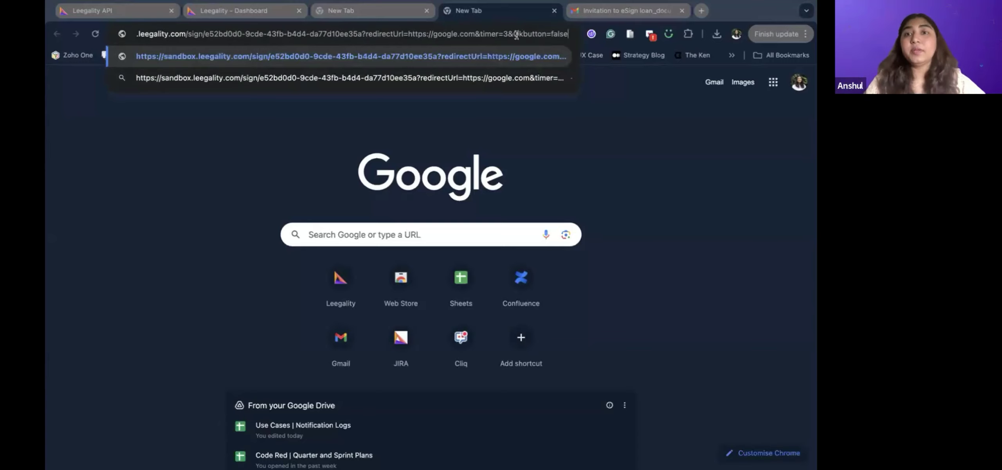
{"action": "key", "text": "Return"}
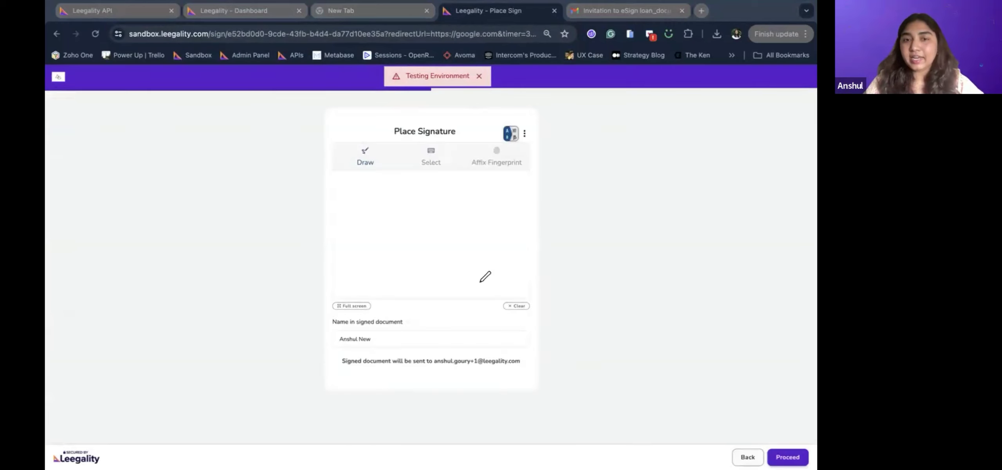
Step: Draw the second invitee's signature, agree to the electronic signature terms and submit the signed document
{"action": "mouse_move", "coordinate": [421, 231]}
{"action": "left_mouse_down"}
{"action": "mouse_move", "coordinate": [422, 265]}
{"action": "mouse_move", "coordinate": [439, 270]}
{"action": "mouse_move", "coordinate": [427, 256]}
{"action": "mouse_move", "coordinate": [481, 269]}
{"action": "left_mouse_up"}
{"action": "left_click", "coordinate": [780, 447]}
{"action": "left_click", "coordinate": [418, 410]}
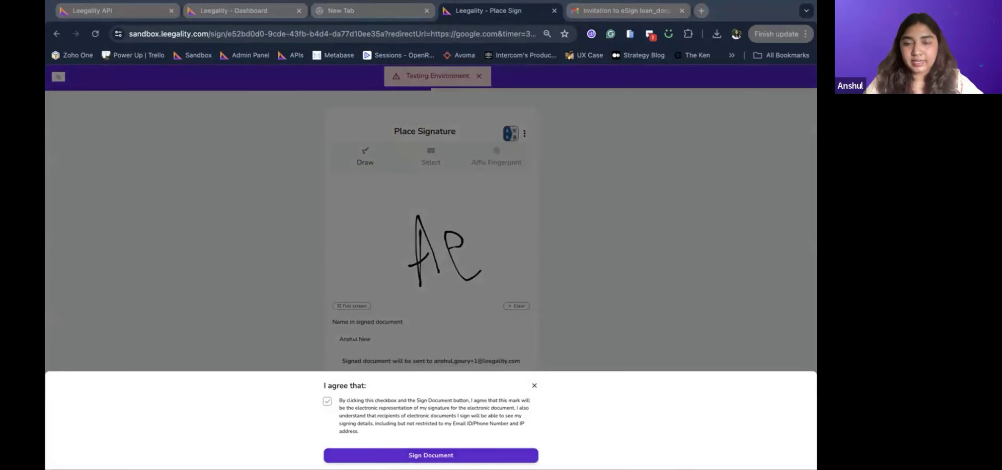
{"action": "left_click", "coordinate": [431, 454]}
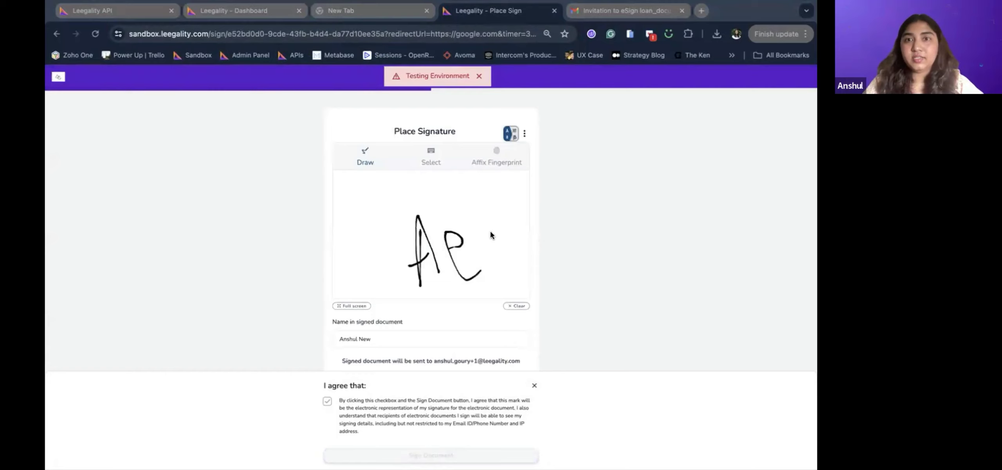